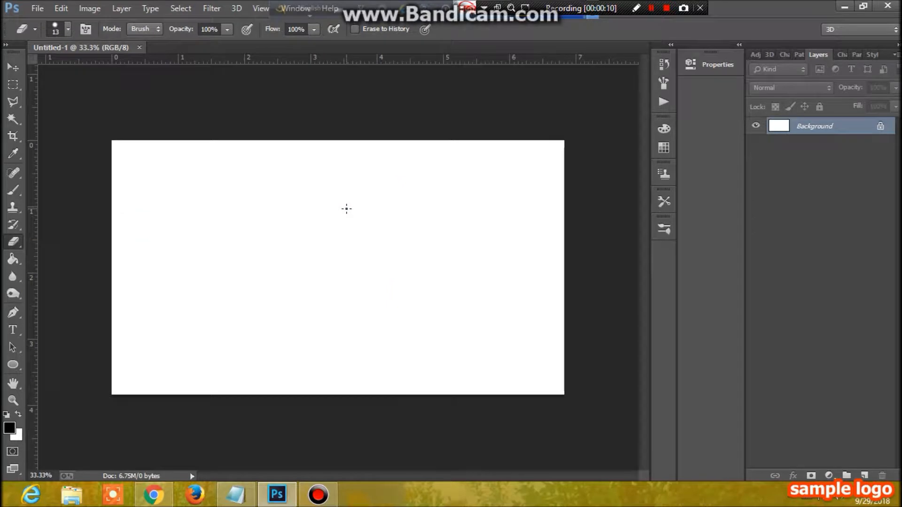
Confirm the background colour, then use the Paint Bucket to fill the white Untitled-1 canvas solid black.
left_click(17, 438)
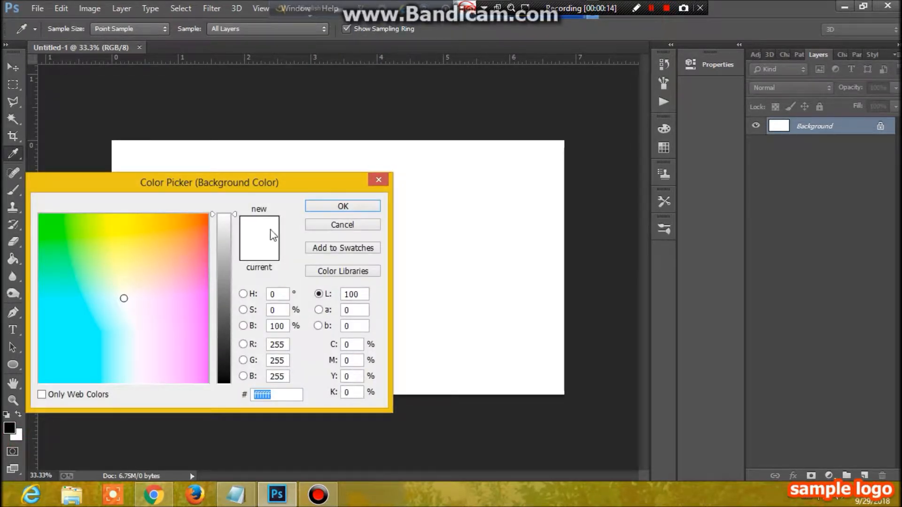
left_click(342, 207)
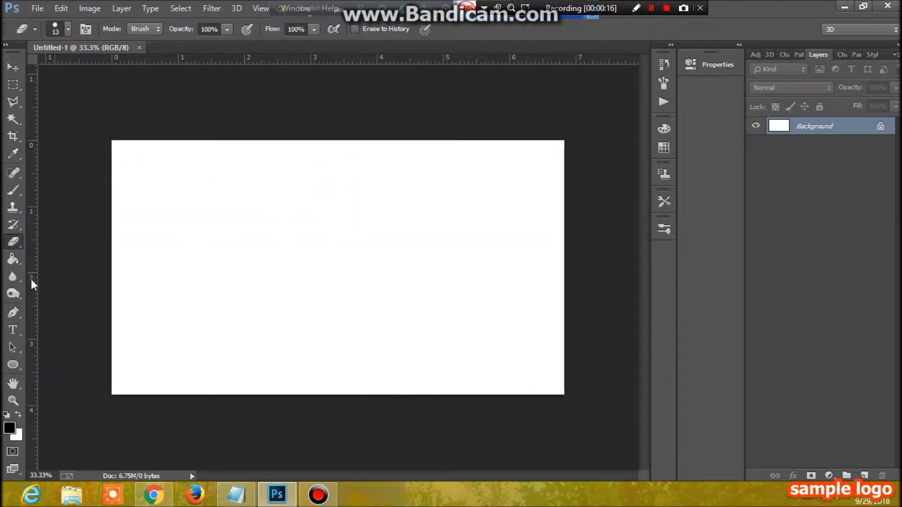
left_click(18, 269)
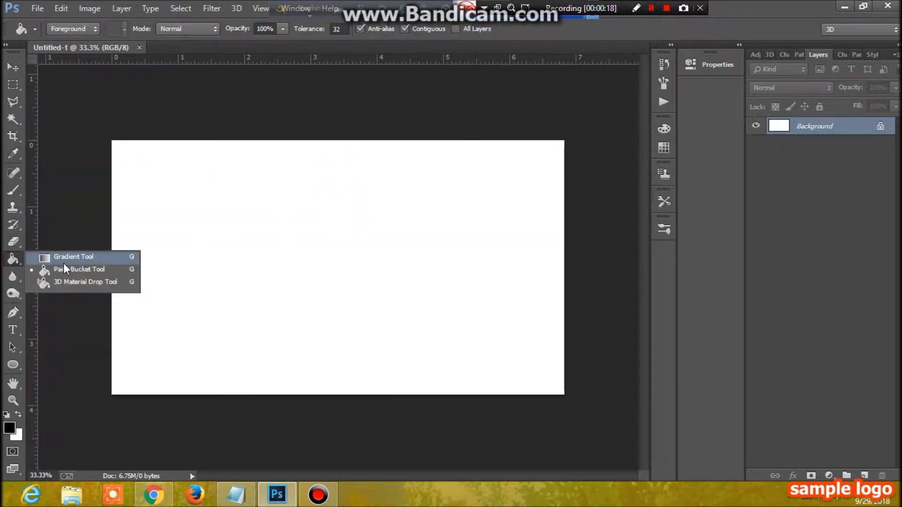
left_click(65, 270)
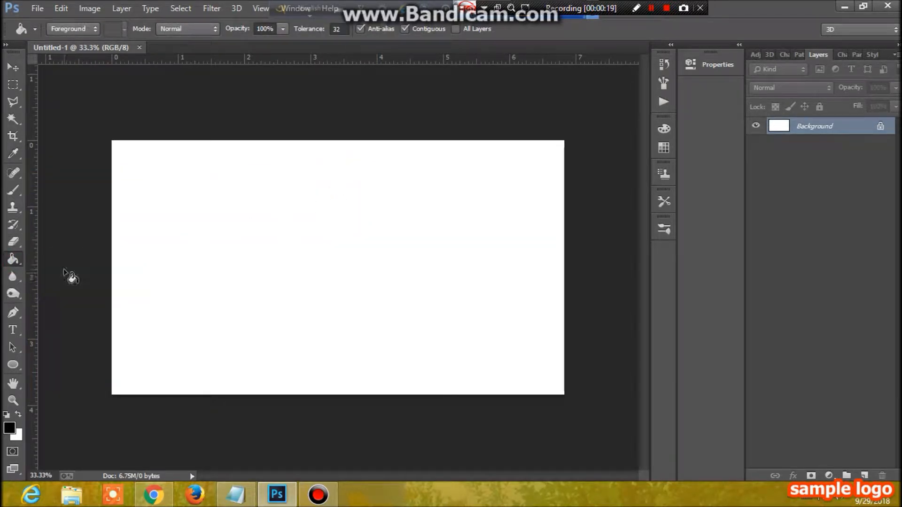
left_click(329, 273)
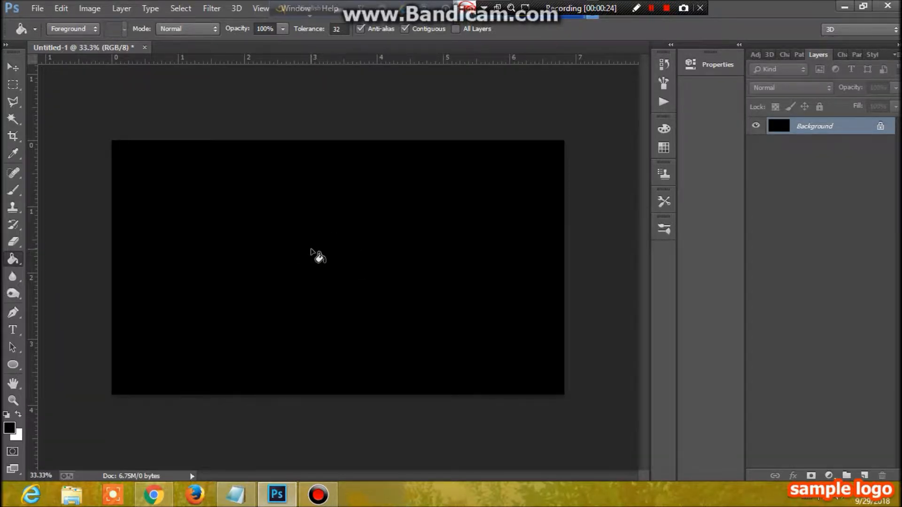
Swap to a white foreground, open Me new.jpg, and place the first Pen anchor at its bottom edge.
left_click(17, 414)
left_click(38, 8)
left_click(47, 34)
left_click_drag(895, 134, 897, 257)
left_click(506, 238)
left_click(793, 375)
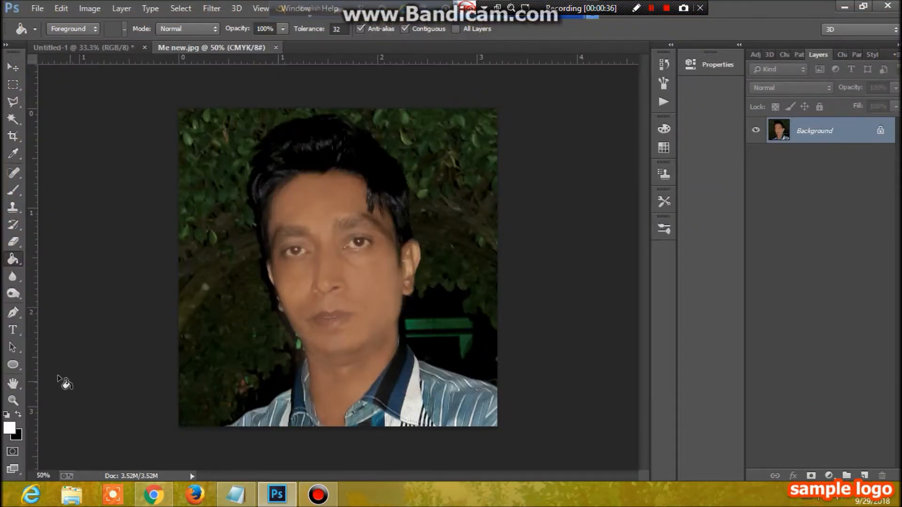
left_click(11, 312)
left_click(228, 427)
Place Pen anchors along the bottom edge, shirt collar and jaw of the man.
left_click(248, 413)
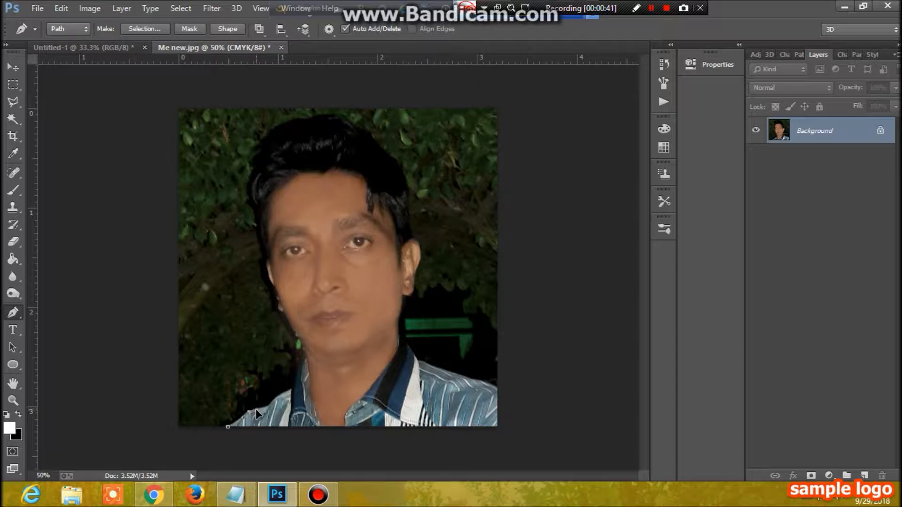
left_click(268, 408)
left_click_drag(292, 390, 306, 352)
left_click(302, 342)
left_click_drag(286, 314, 285, 306)
Add a 'Ctrl+ Enter' text note, move it off the image, and select the Background layer.
left_click(652, 8)
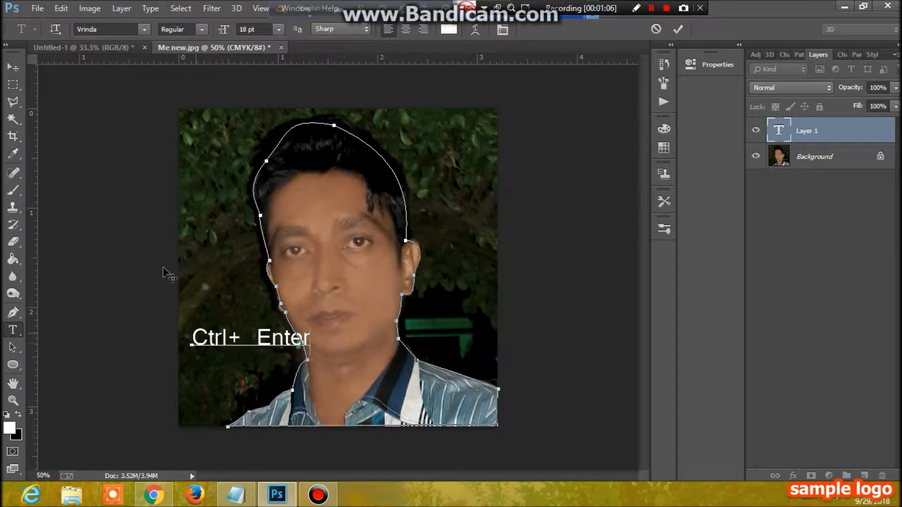
left_click(14, 70)
left_click_drag(228, 346, 84, 256)
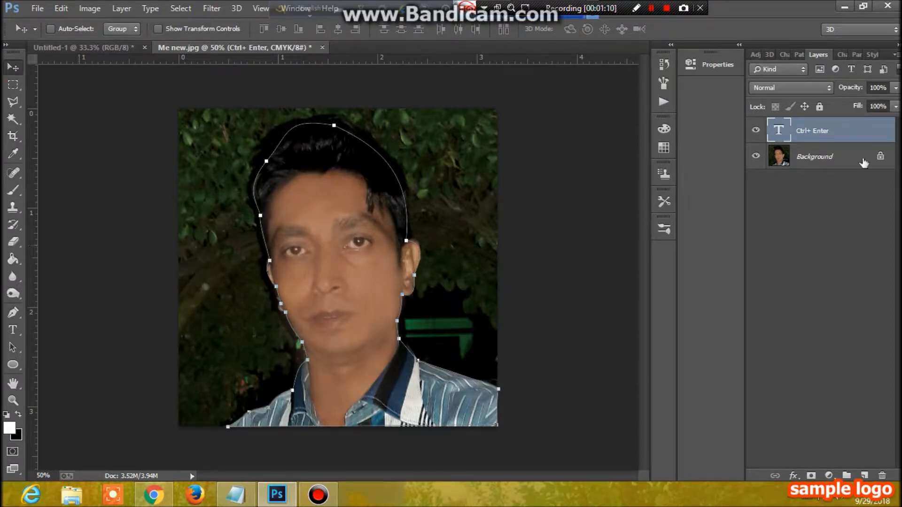
left_click(824, 160)
Convert the path to a selection and add a layer mask hiding the leafy background.
key("ctrl+Return")
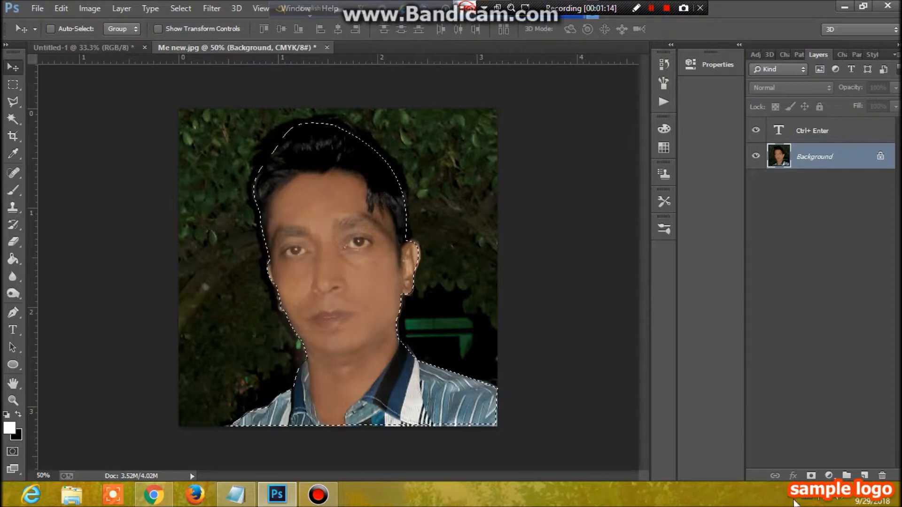
left_click(811, 476)
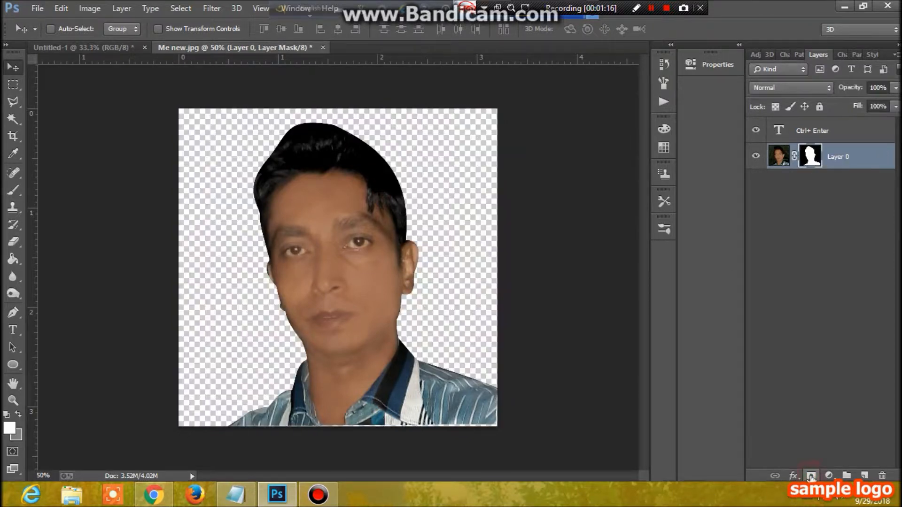
left_click(68, 47)
left_click(199, 47)
Drag the masked portrait onto the black Untitled-1 canvas near the bottom centre.
left_click_drag(329, 240, 317, 268)
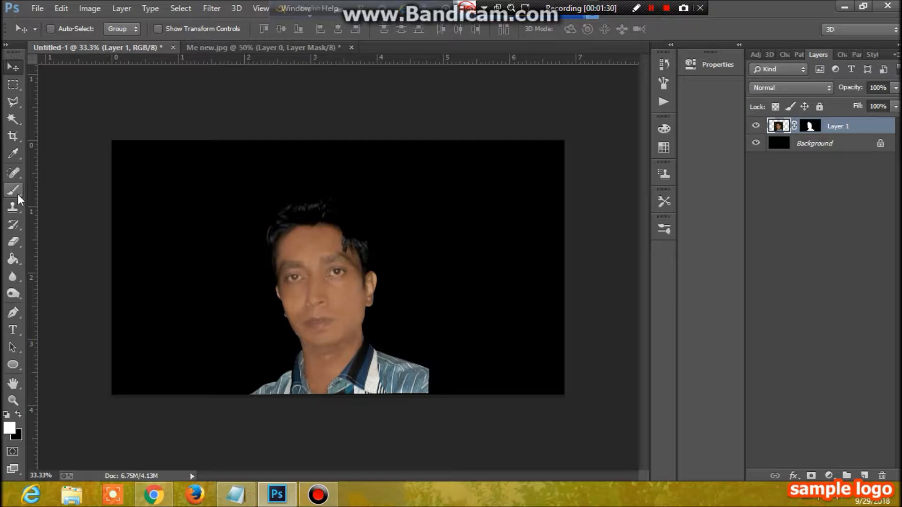
left_click_drag(18, 194, 54, 184)
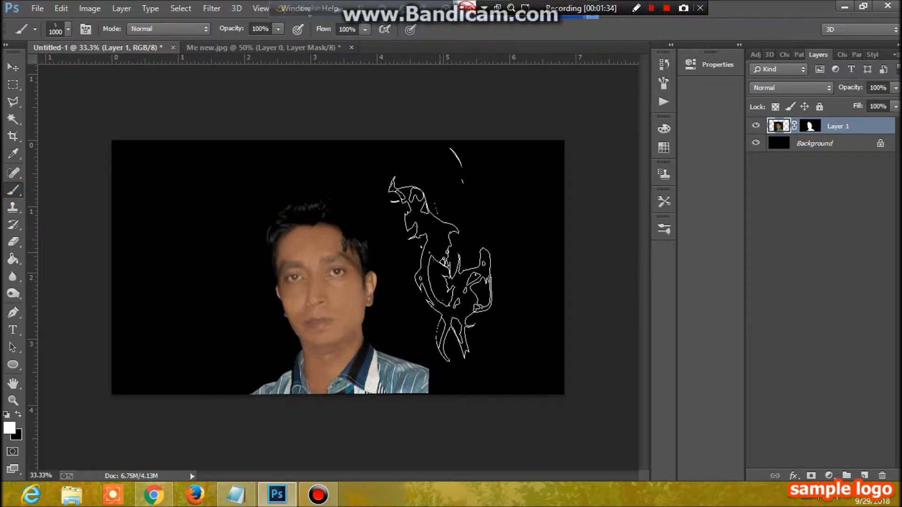
Pick the 1000 px smoke brush preset, paint a trial stamp, and select the Background layer.
right_click(444, 251)
mouse_move(588, 377)
left_mouse_down()
mouse_move(590, 403)
mouse_move(587, 362)
left_mouse_up()
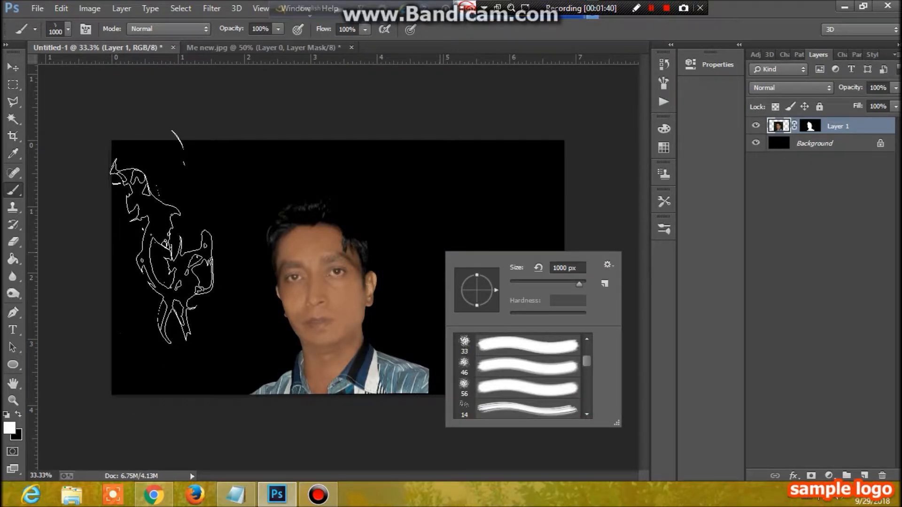
left_click(163, 218)
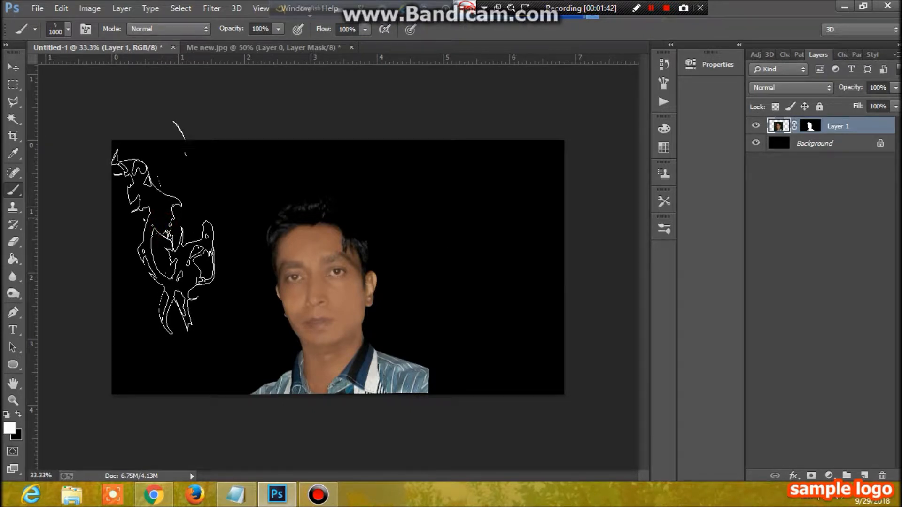
left_click(177, 238)
mouse_move(2, 491)
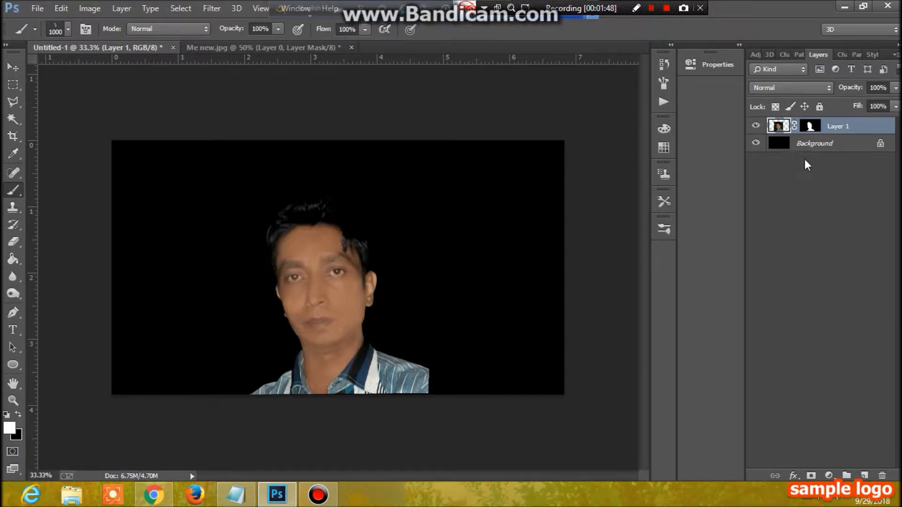
left_click(778, 145)
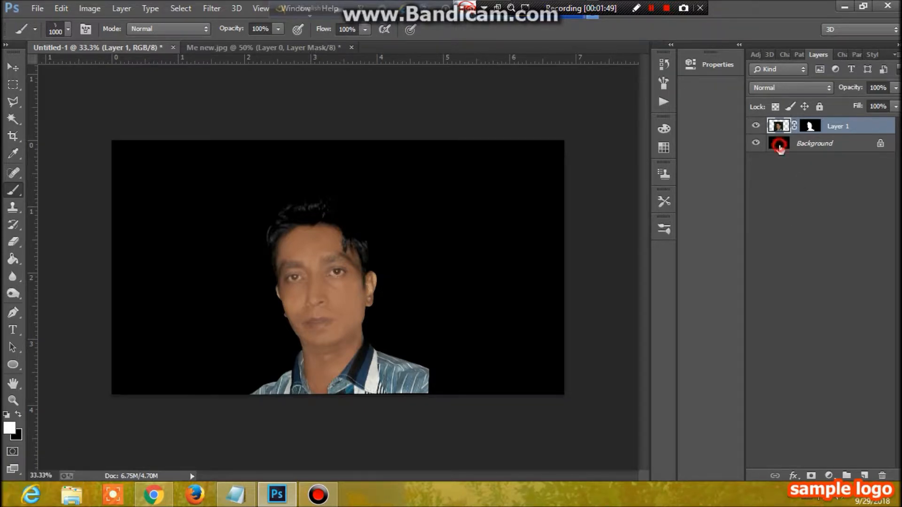
Unlock the Background layer and stamp white smoke left, right, top centre and around the face.
left_click(882, 145)
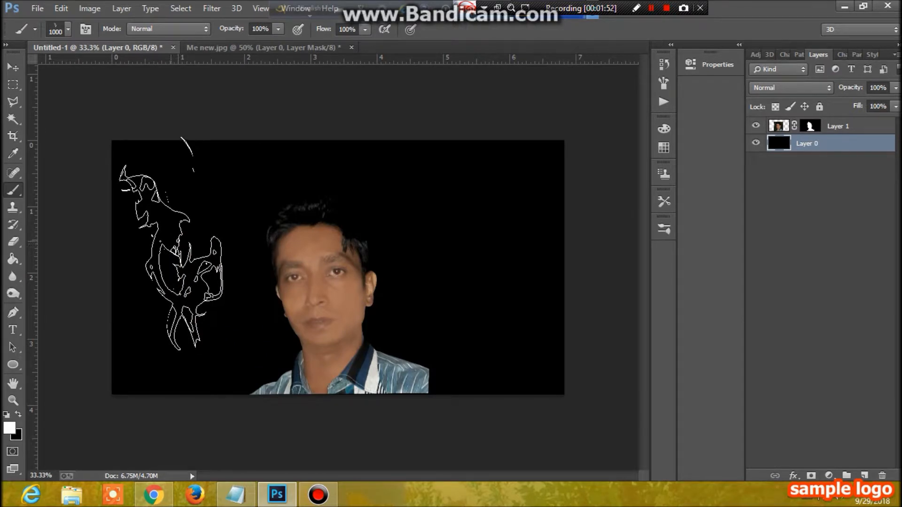
left_click(170, 243)
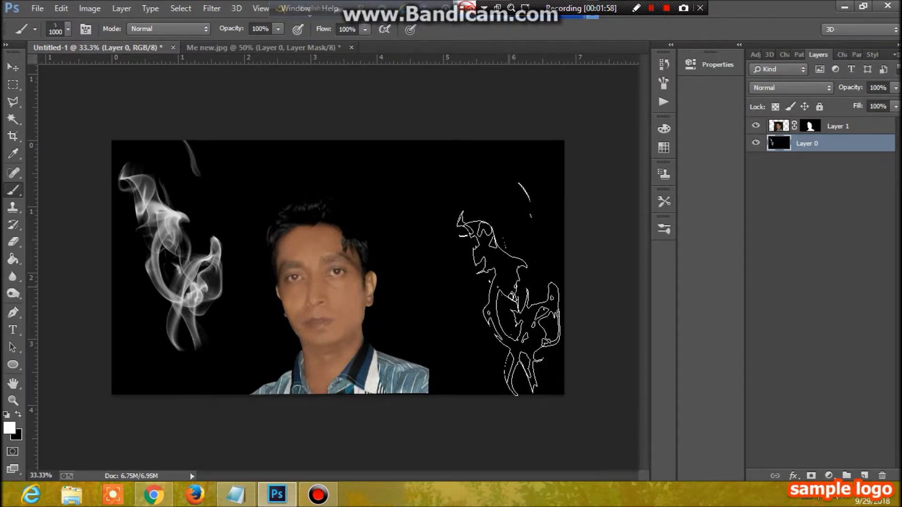
left_click(507, 288)
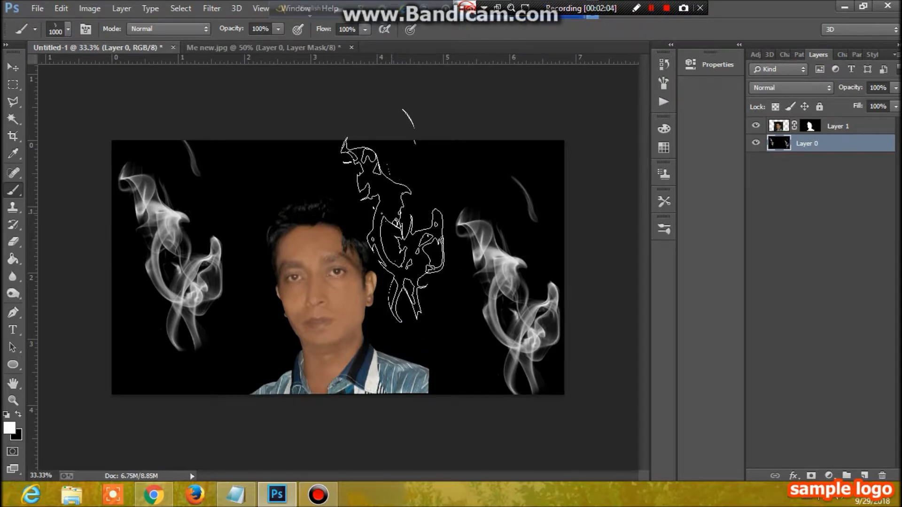
left_click(390, 212)
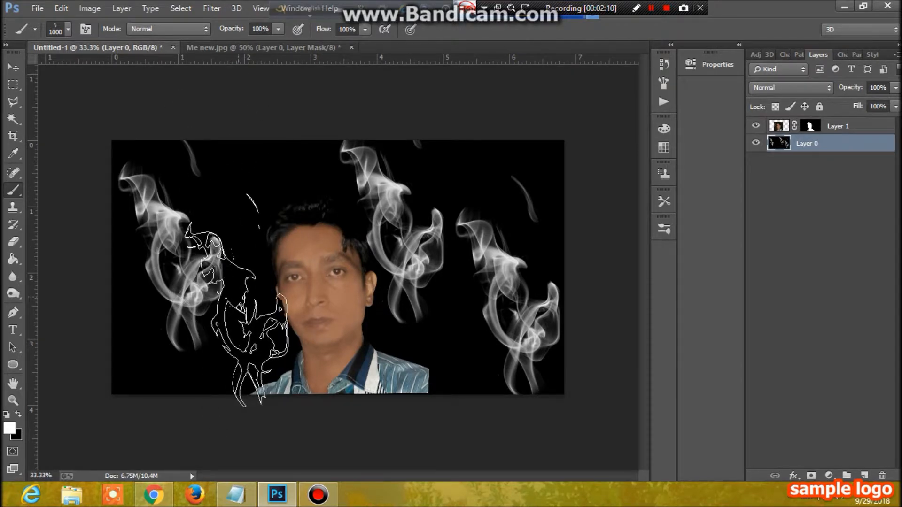
left_click(234, 299)
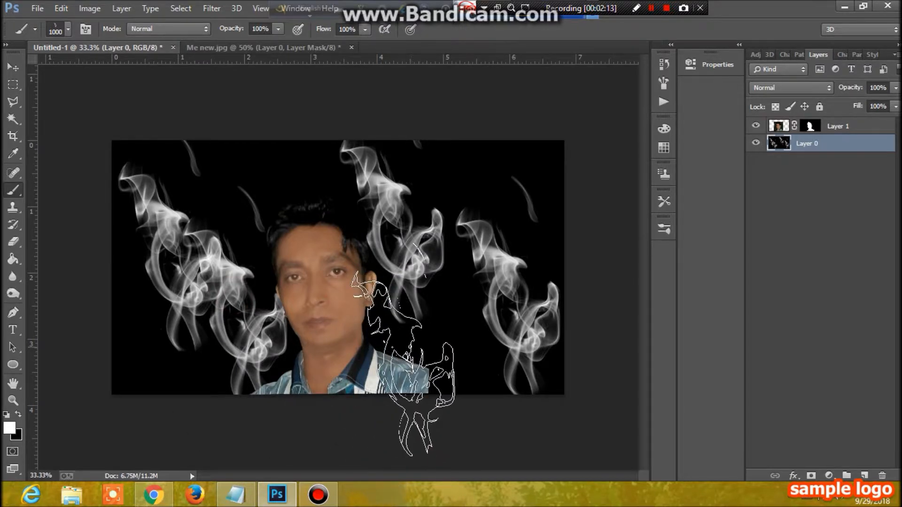
left_click(401, 348)
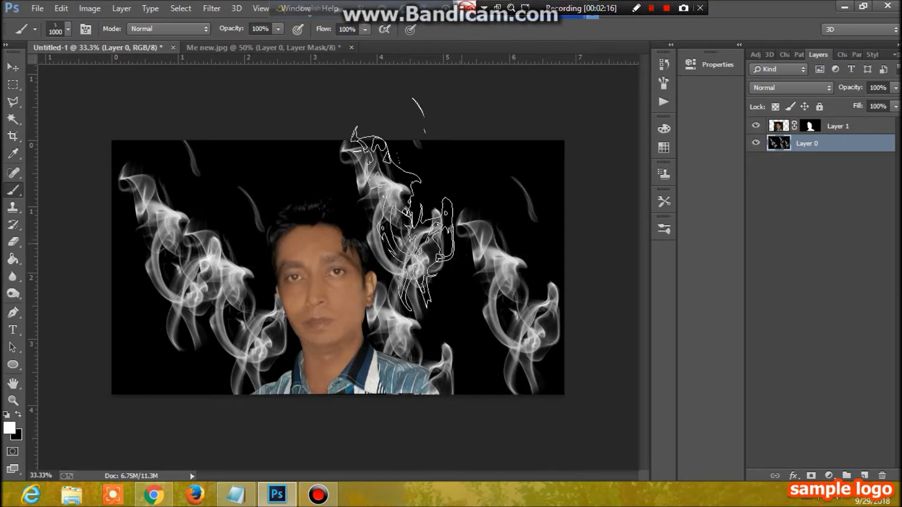
left_click(214, 162)
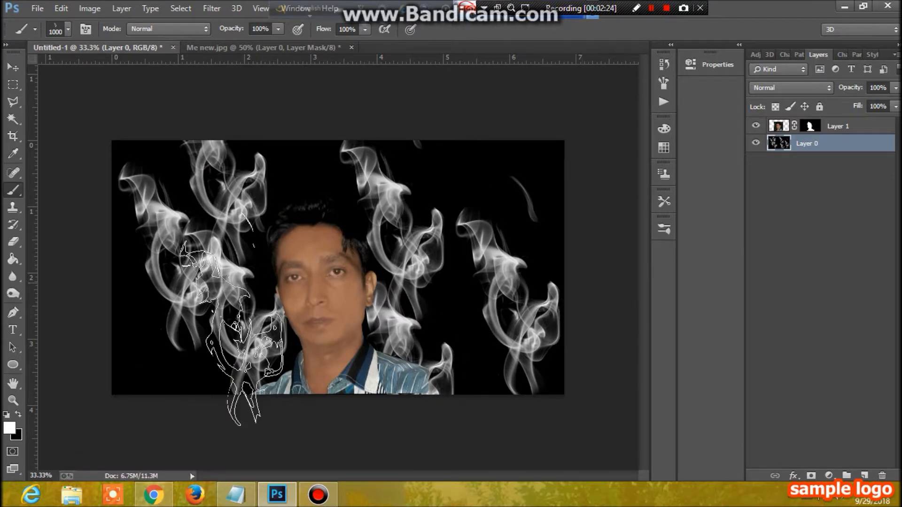
left_click(143, 328)
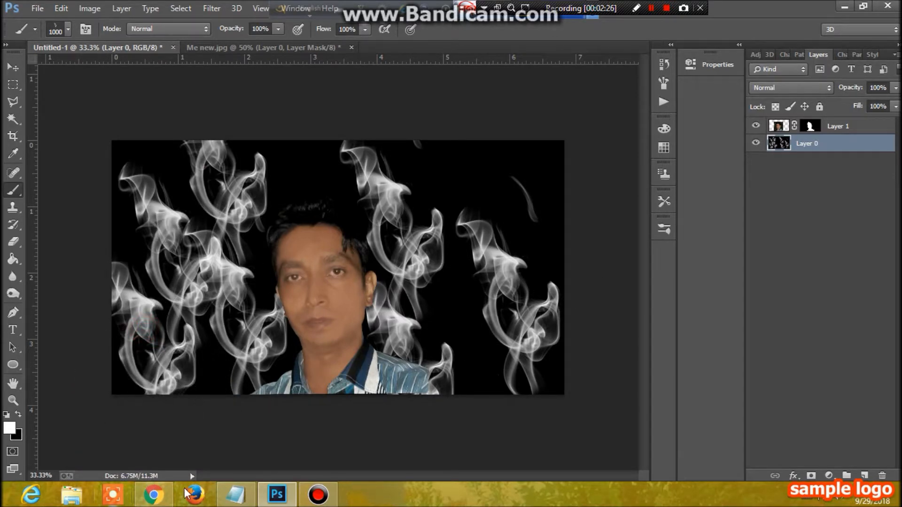
Stamp more smoke at the upper right, lower corners and along the canvas top, then shrink the brush to 500.
left_click(483, 184)
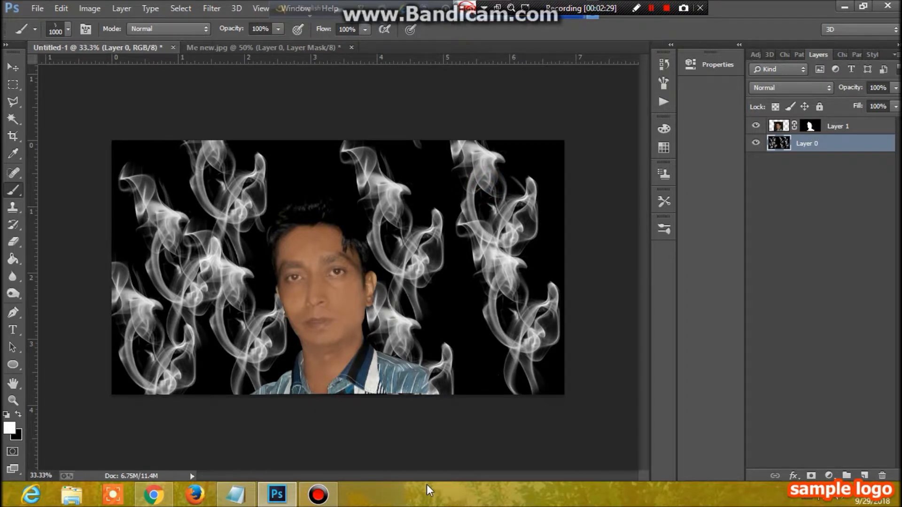
key("ctrl+z")
left_click(526, 183)
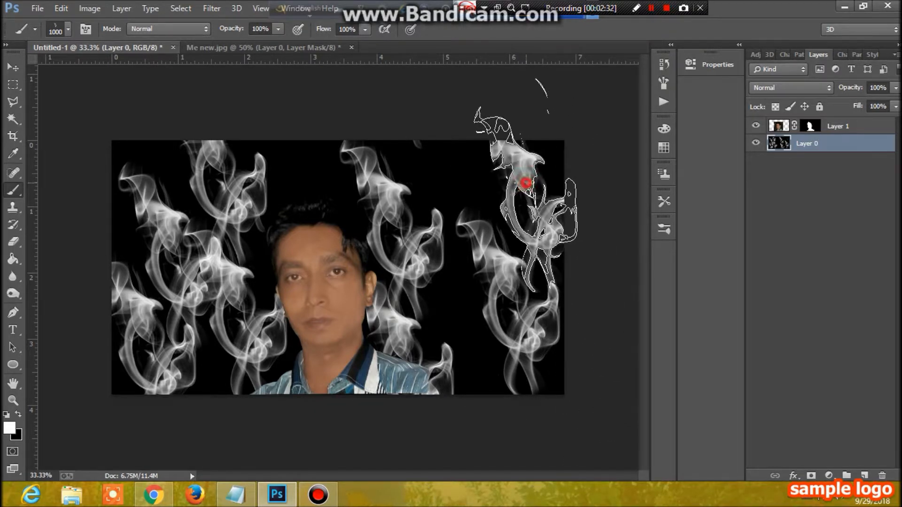
left_click(433, 124)
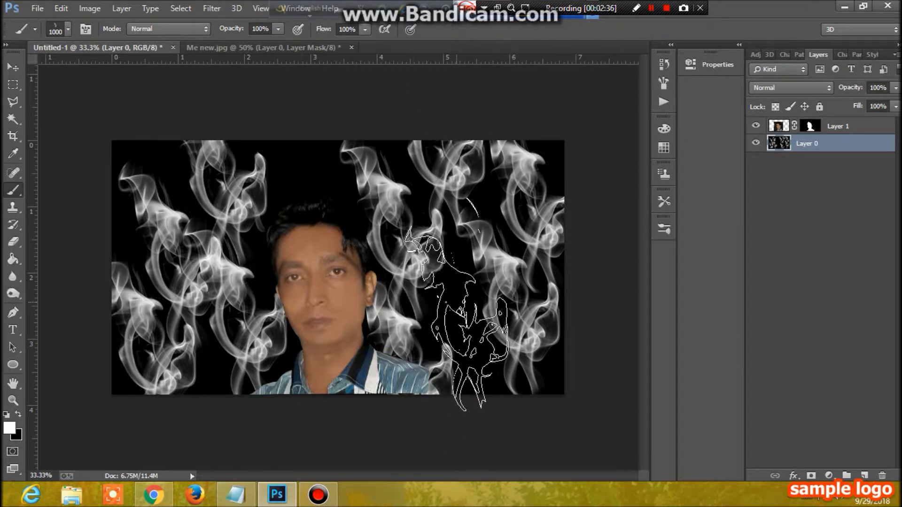
left_click(454, 303)
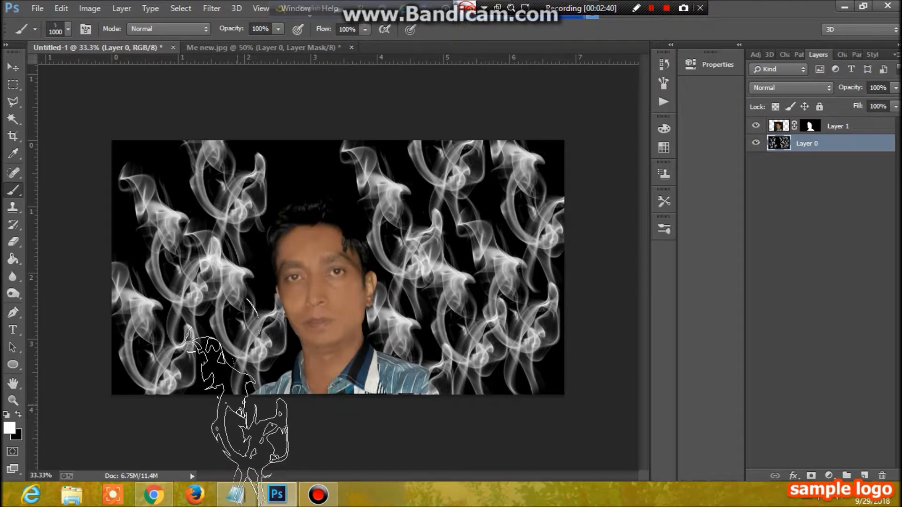
left_click(233, 408)
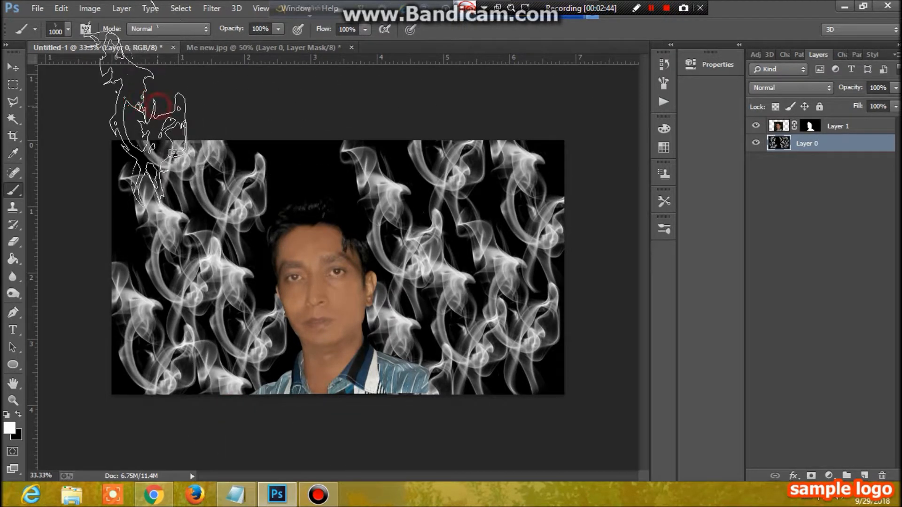
left_click(100, 164)
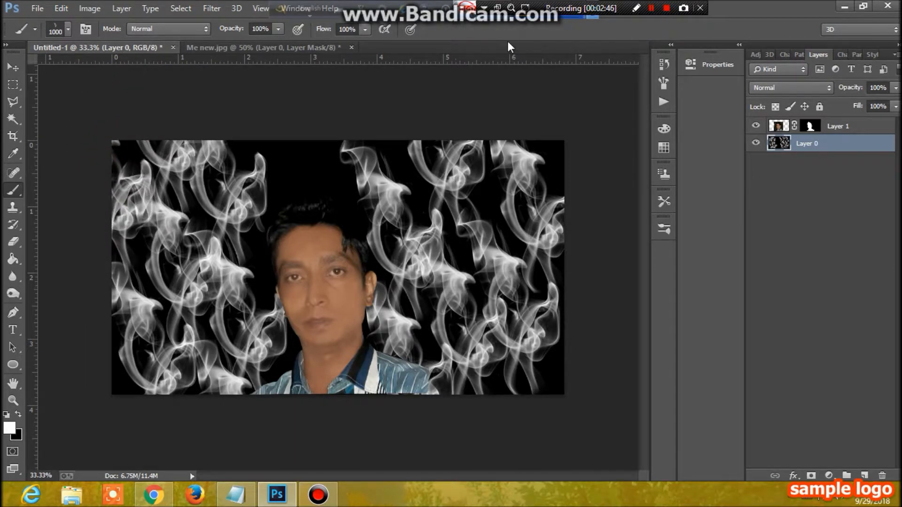
left_click(314, 98)
left_click(264, 92)
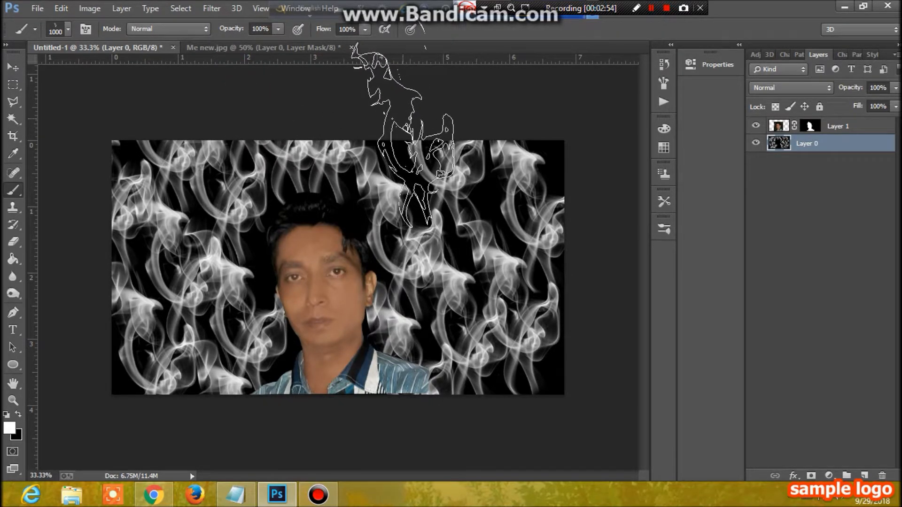
left_click(402, 119)
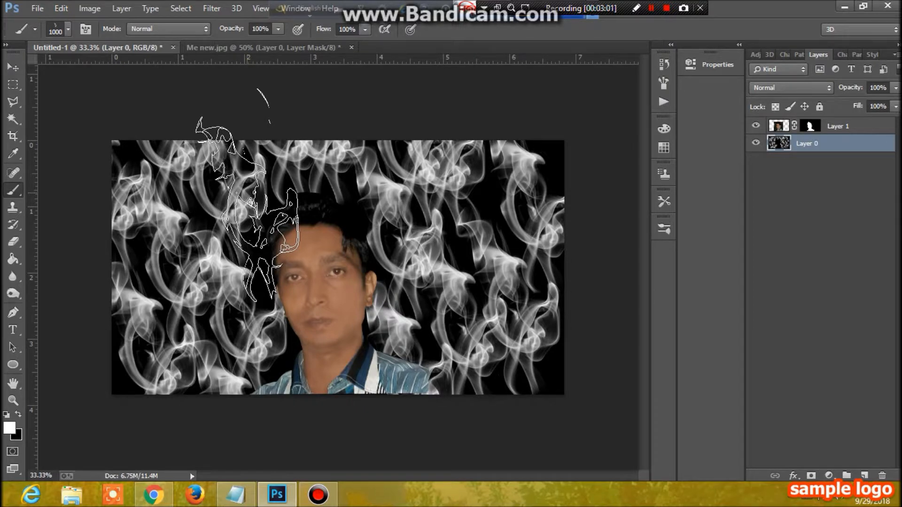
key("bracketleft")
key("bracketleft")
key("bracketleft")
key("bracketleft")
key("bracketleft")
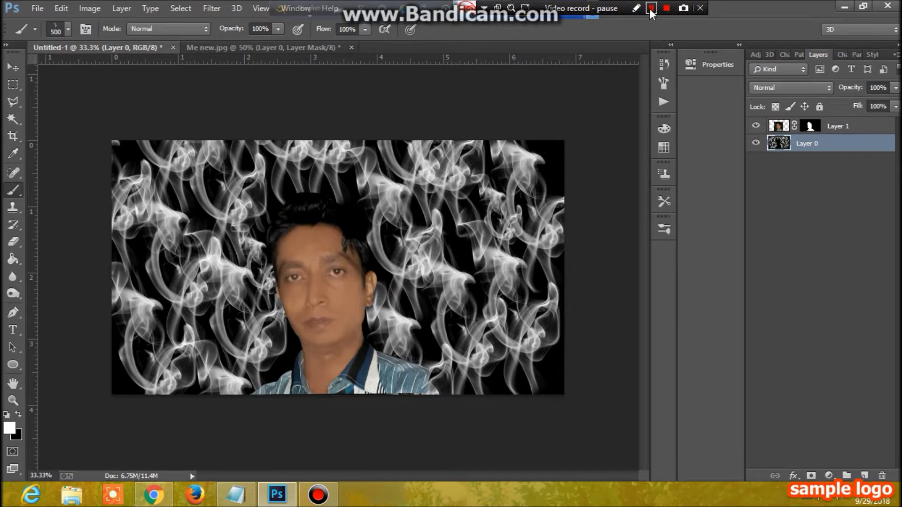
left_click(650, 8)
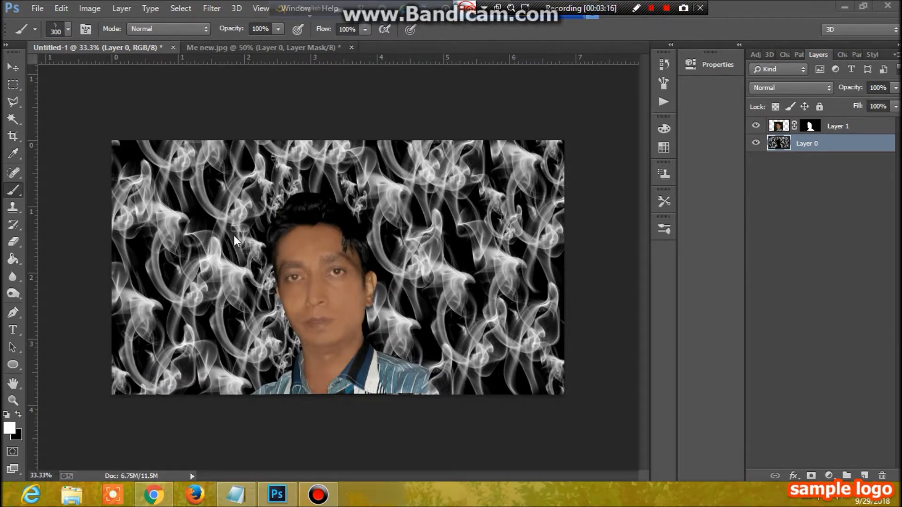
left_click(10, 428)
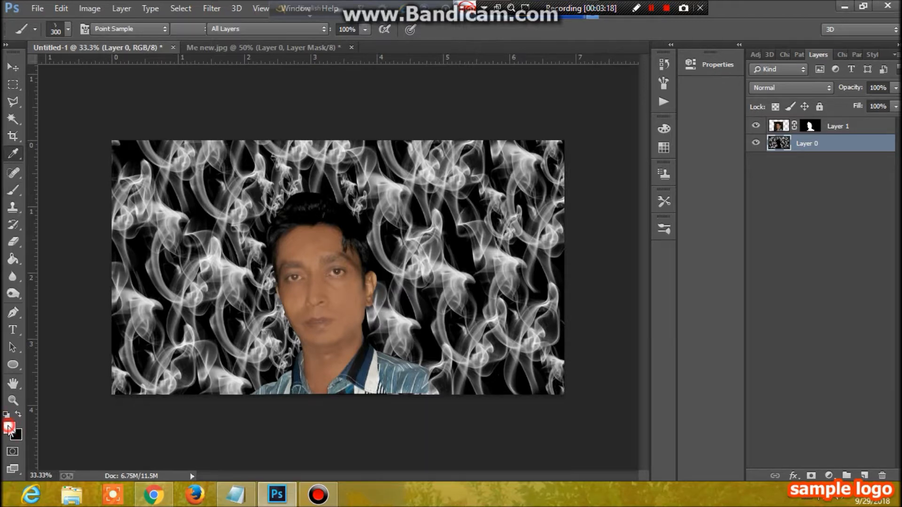
left_click(223, 214)
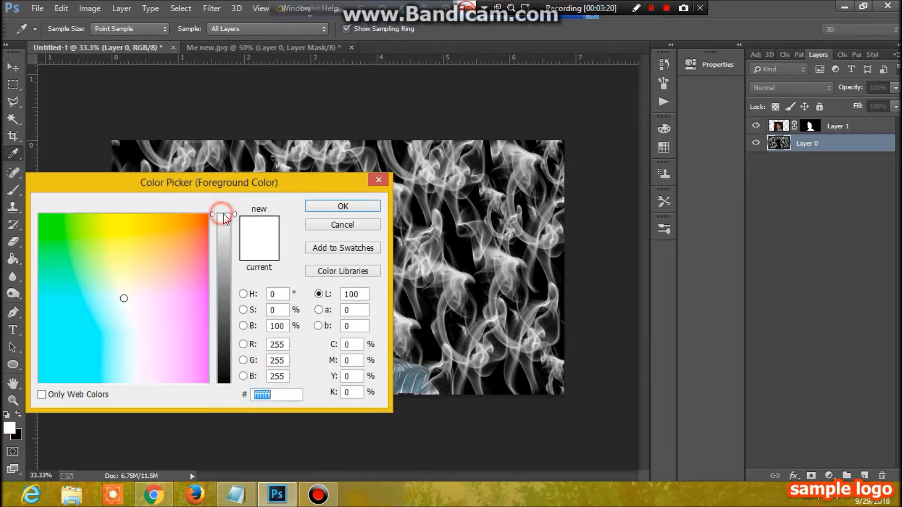
left_click(343, 207)
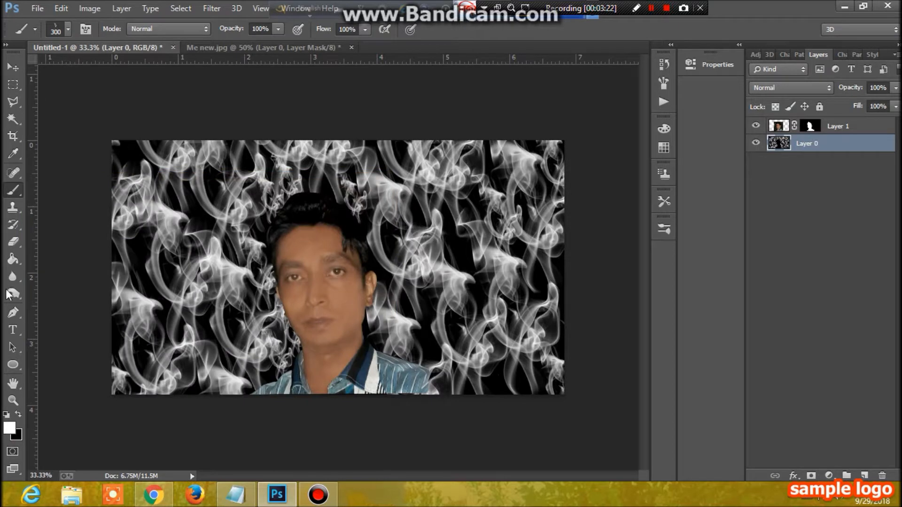
left_click(13, 261)
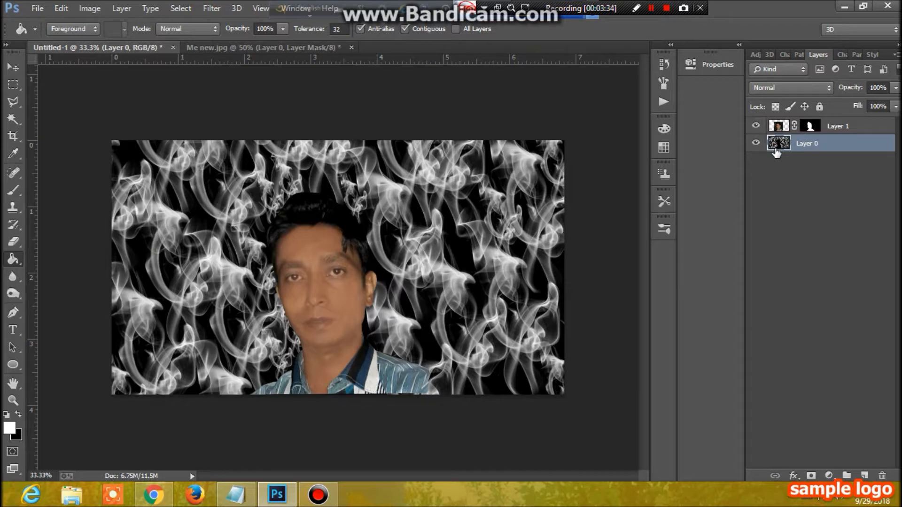
left_click(6, 427)
left_click(224, 215)
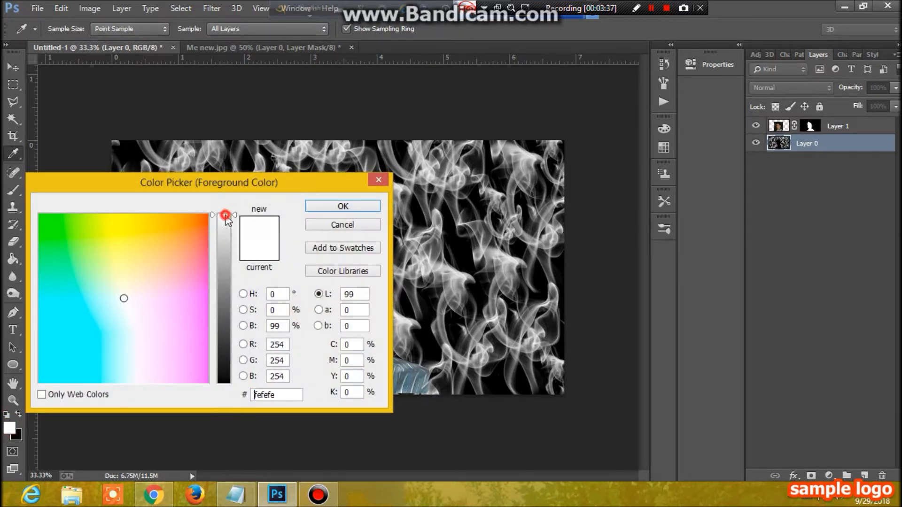
left_click(343, 207)
key("g")
left_click(389, 220)
left_click(390, 219)
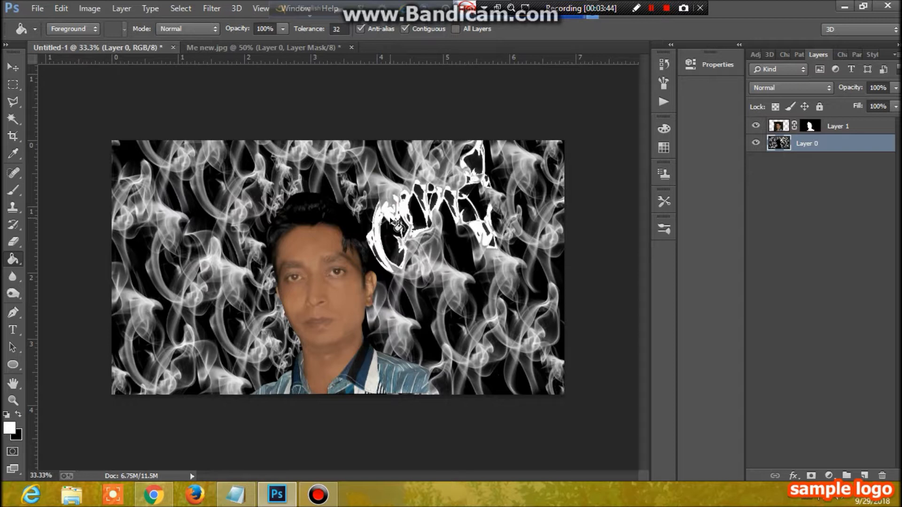
key("ctrl+z")
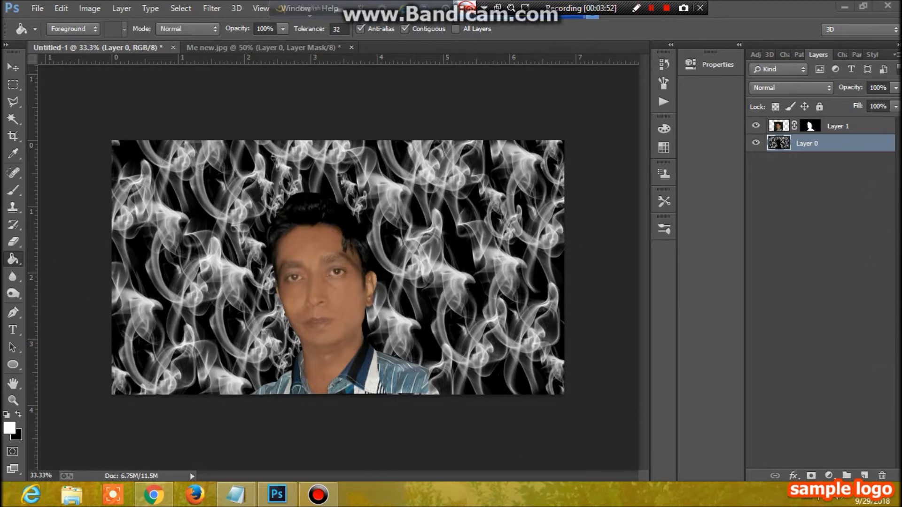
Add a new Layer 2 and fill it with pure white (ffffff) using the Paint Bucket.
left_click(866, 476)
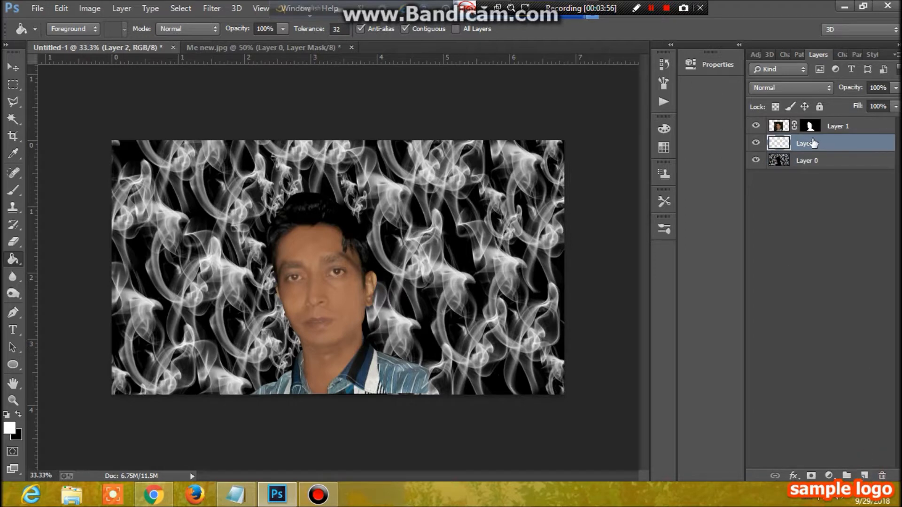
left_click(9, 427)
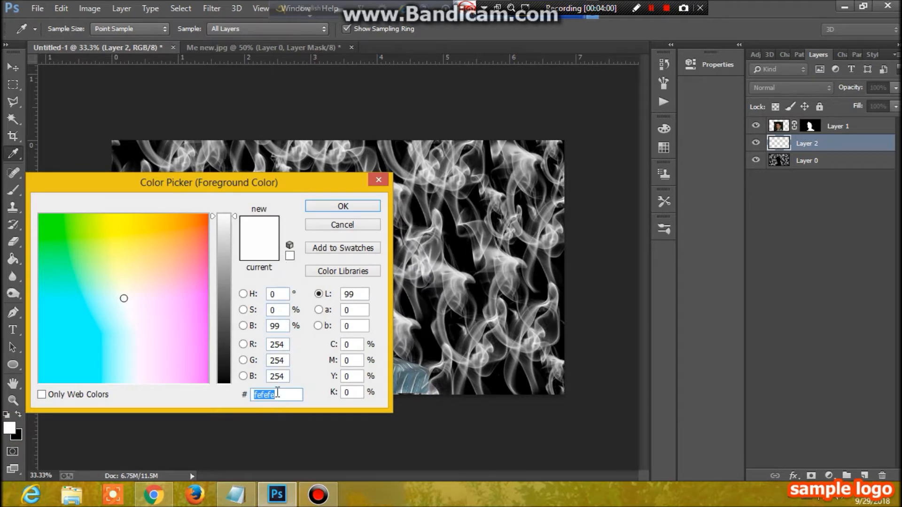
type("ff")
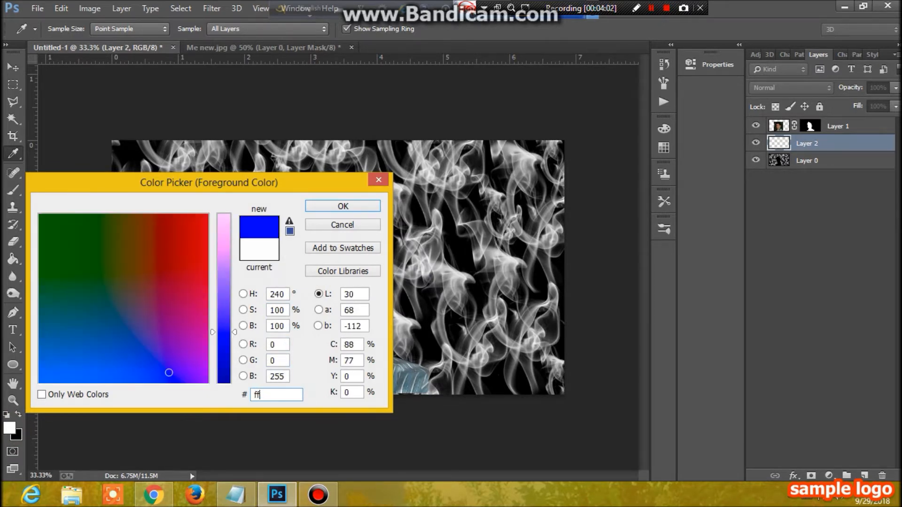
type("fff")
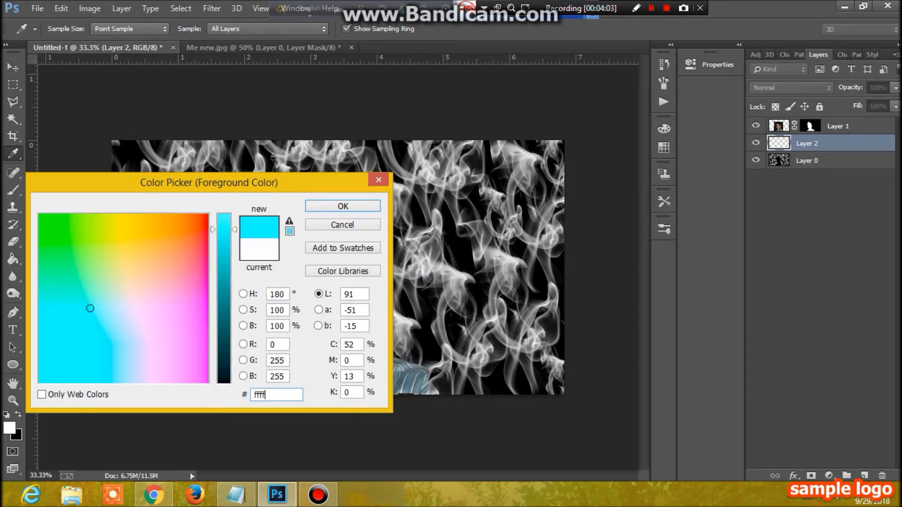
type("f")
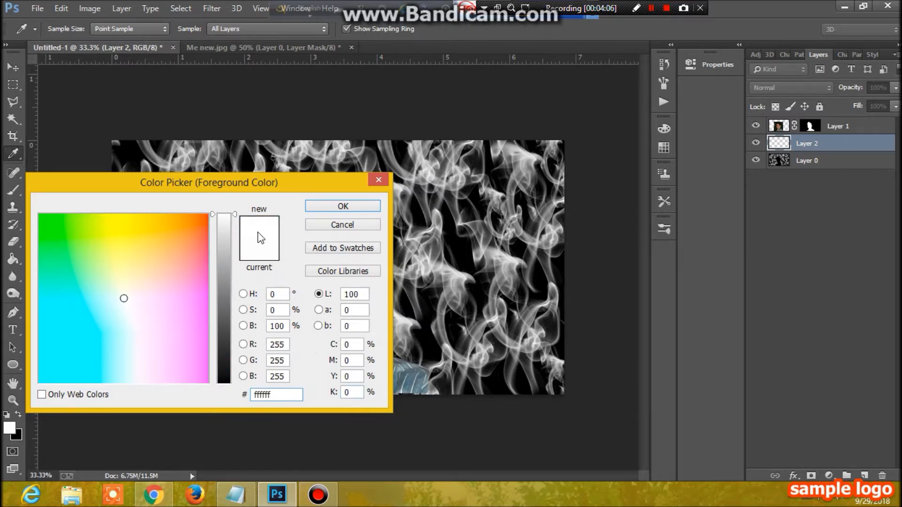
left_click(343, 205)
left_click(13, 258)
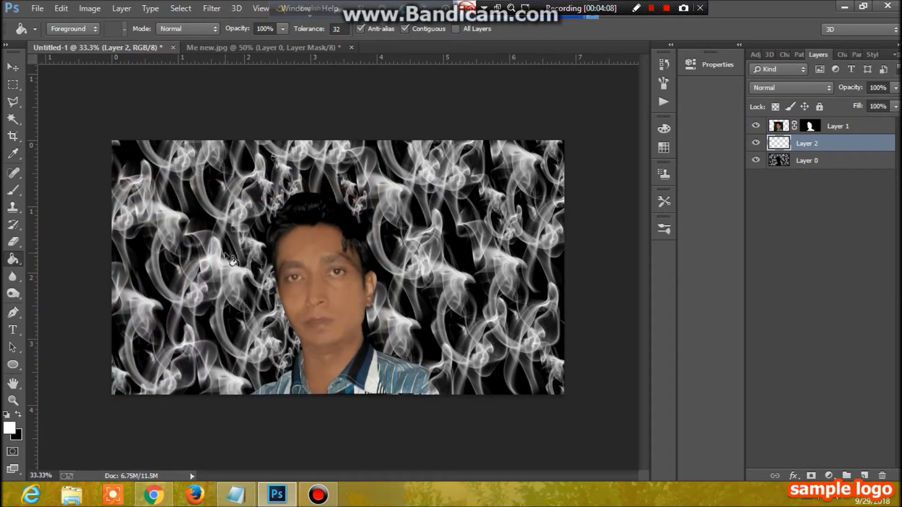
left_click(225, 255)
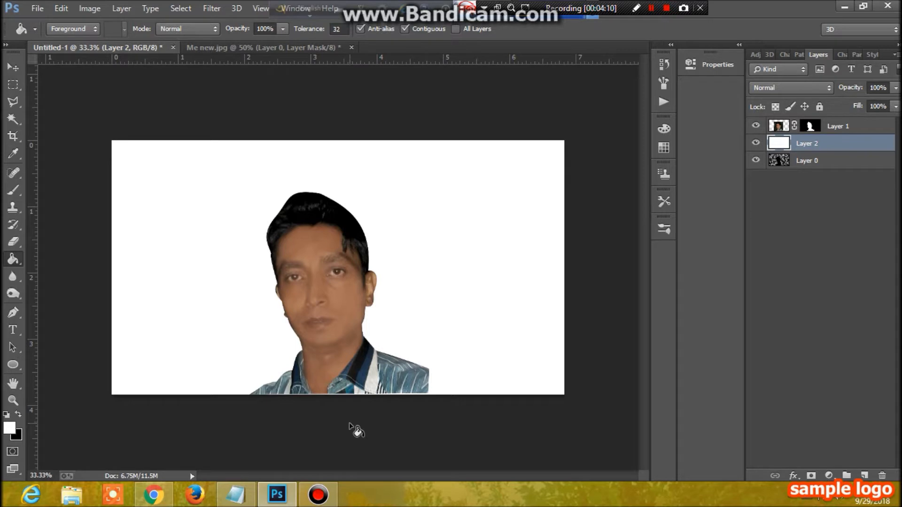
mouse_move(2, 487)
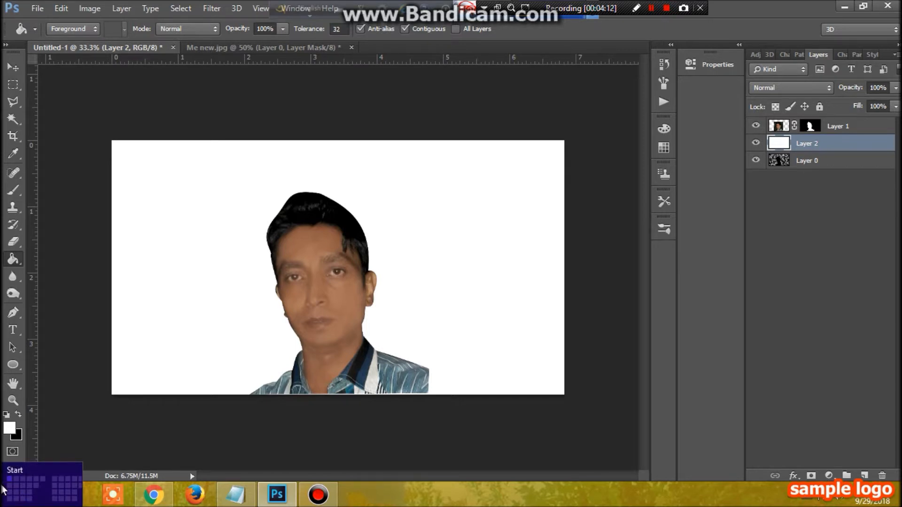
right_click(19, 262)
Switch to the Gradient Tool and start recolouring the Spectrum gradient's left red stop to orange.
left_click(85, 256)
left_click(69, 29)
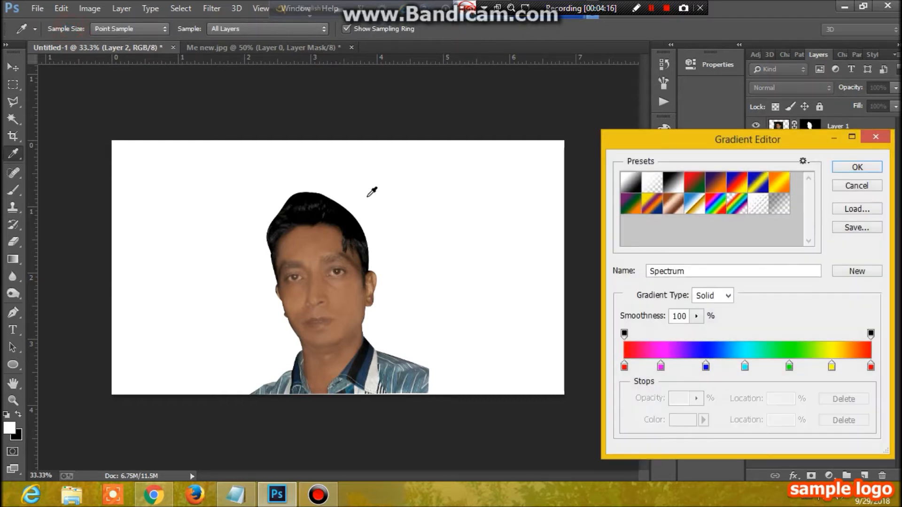
left_click(625, 367)
double_click(624, 367)
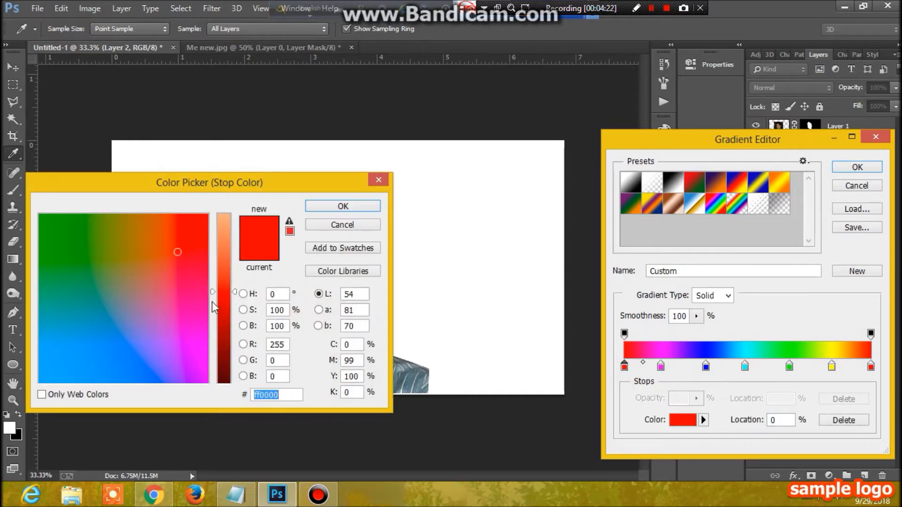
left_click(224, 264)
left_click(149, 232)
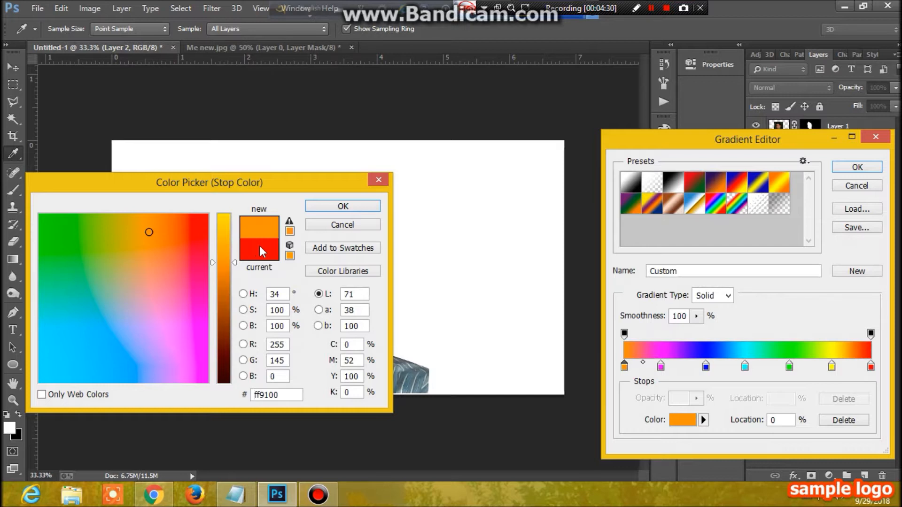
left_click(221, 224)
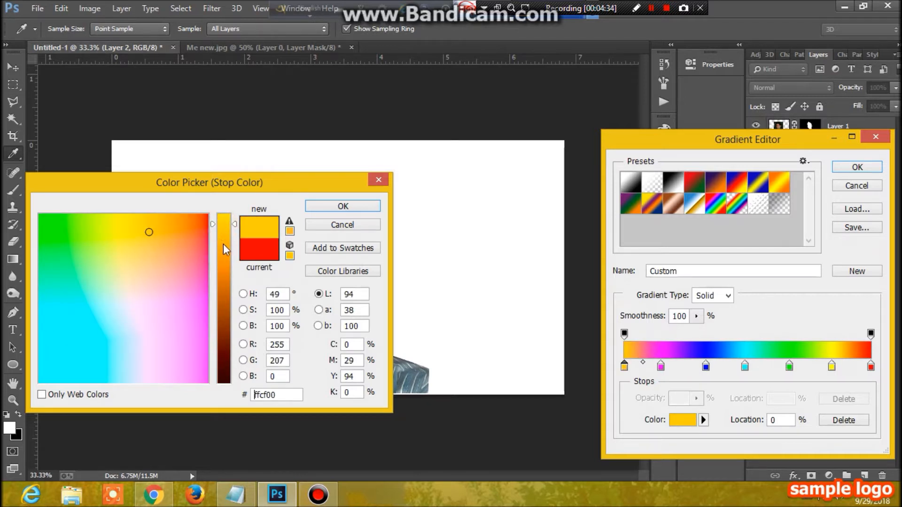
left_click(224, 244)
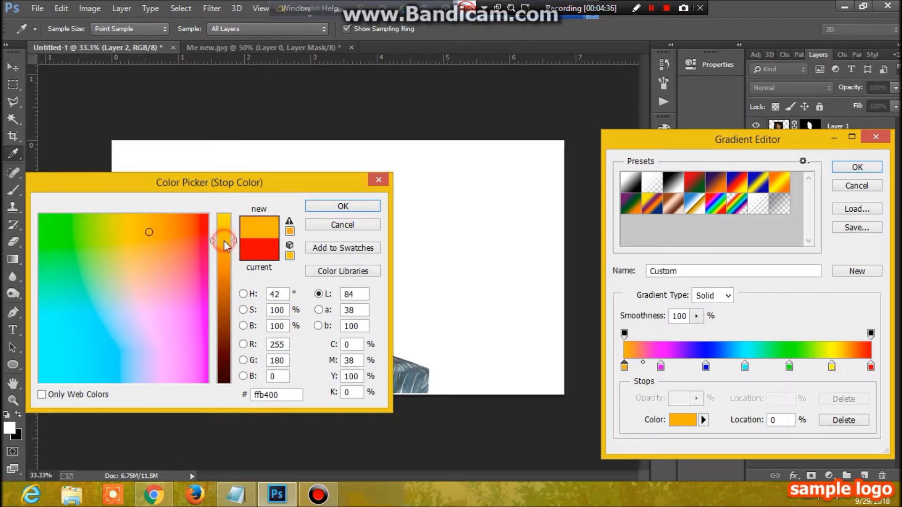
Refine the left stop to pale orange ff9e3b and confirm the edited gradient.
left_click(661, 369)
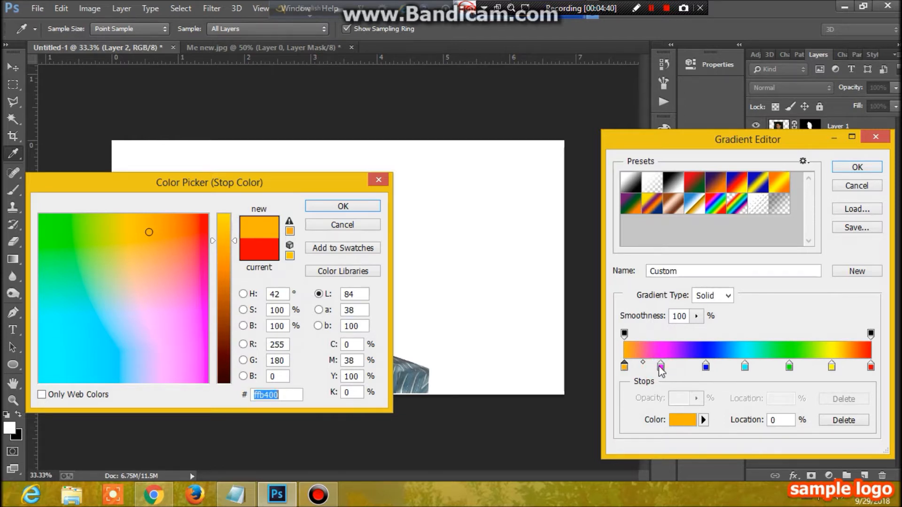
left_click(156, 251)
left_click(222, 241)
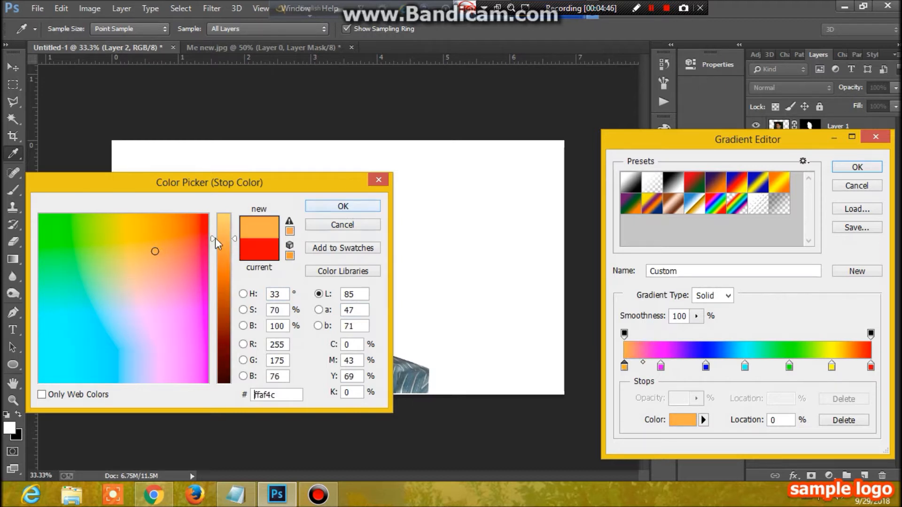
left_click(224, 241)
left_click(226, 249)
left_click(344, 207)
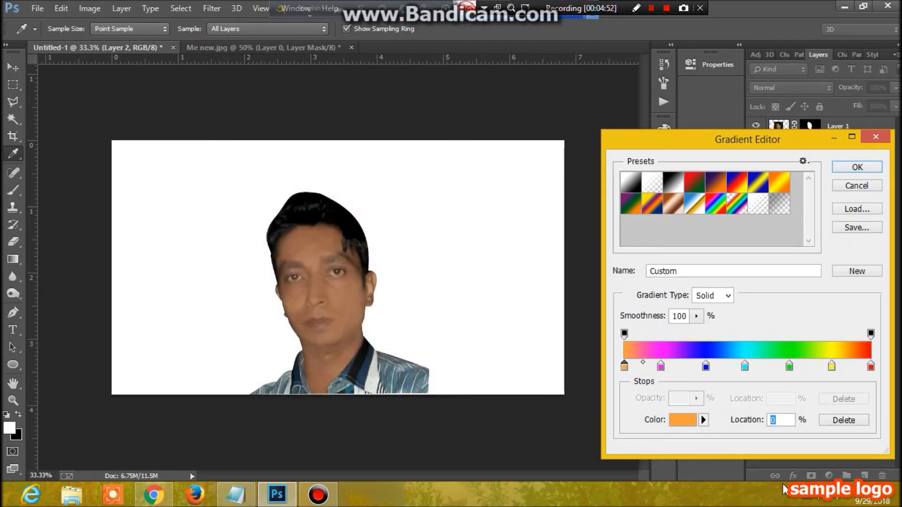
left_click(858, 169)
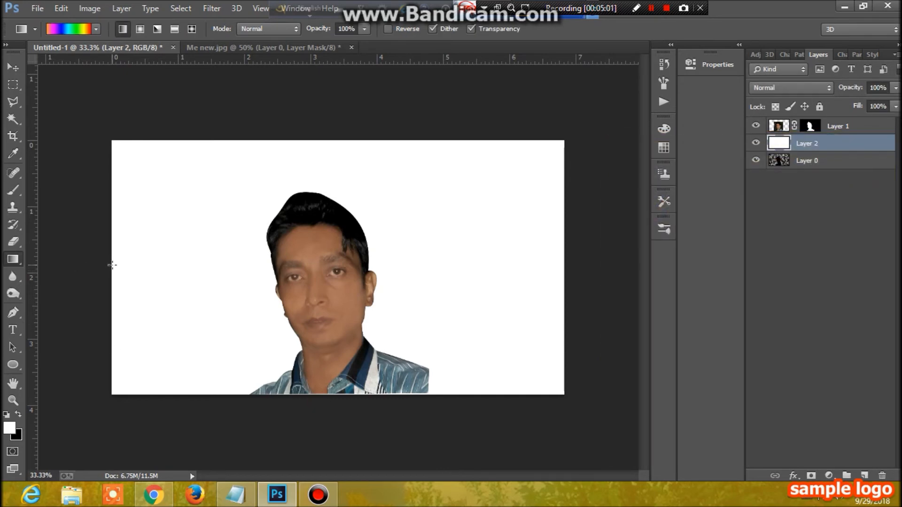
Drag the rainbow gradient left to right across Layer 2 and set its blend mode to Color.
left_click_drag(112, 268, 566, 271)
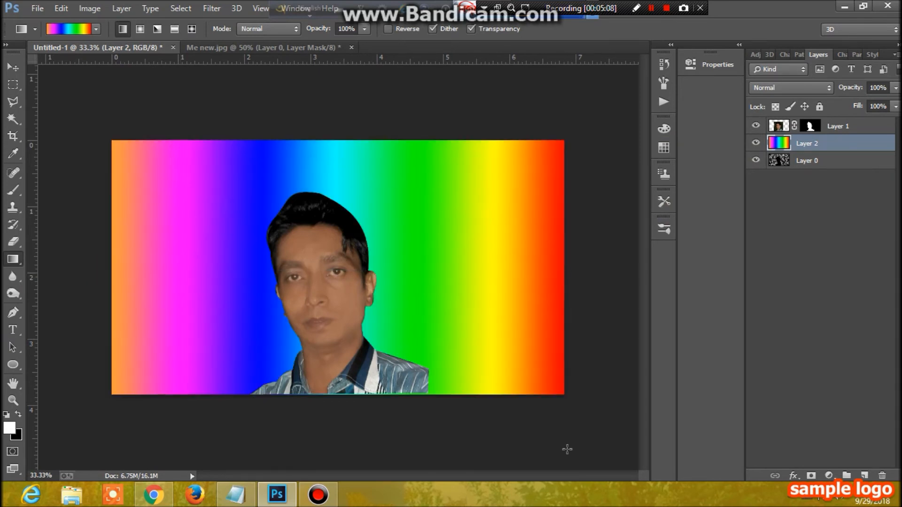
left_click(830, 89)
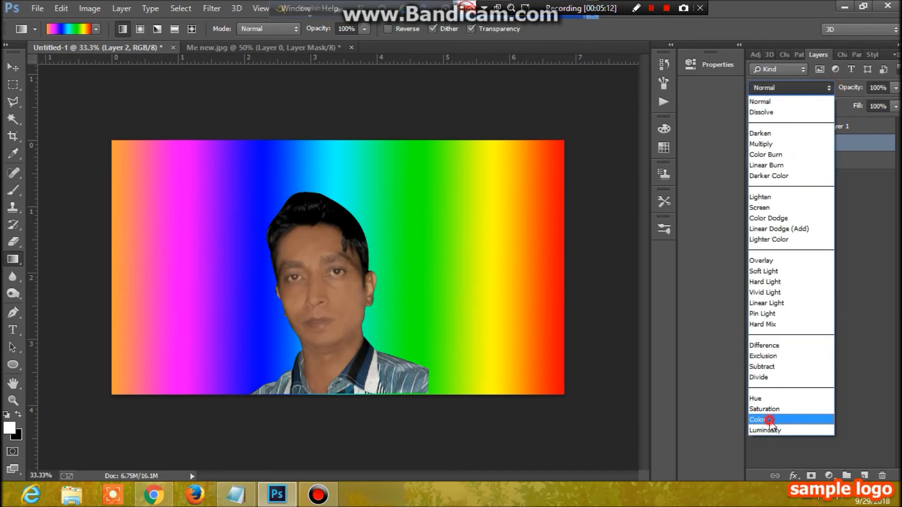
left_click(770, 420)
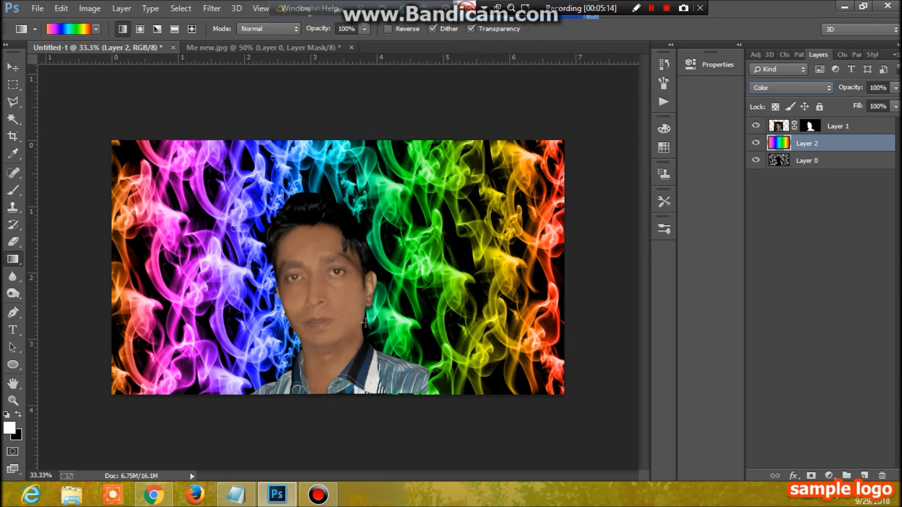